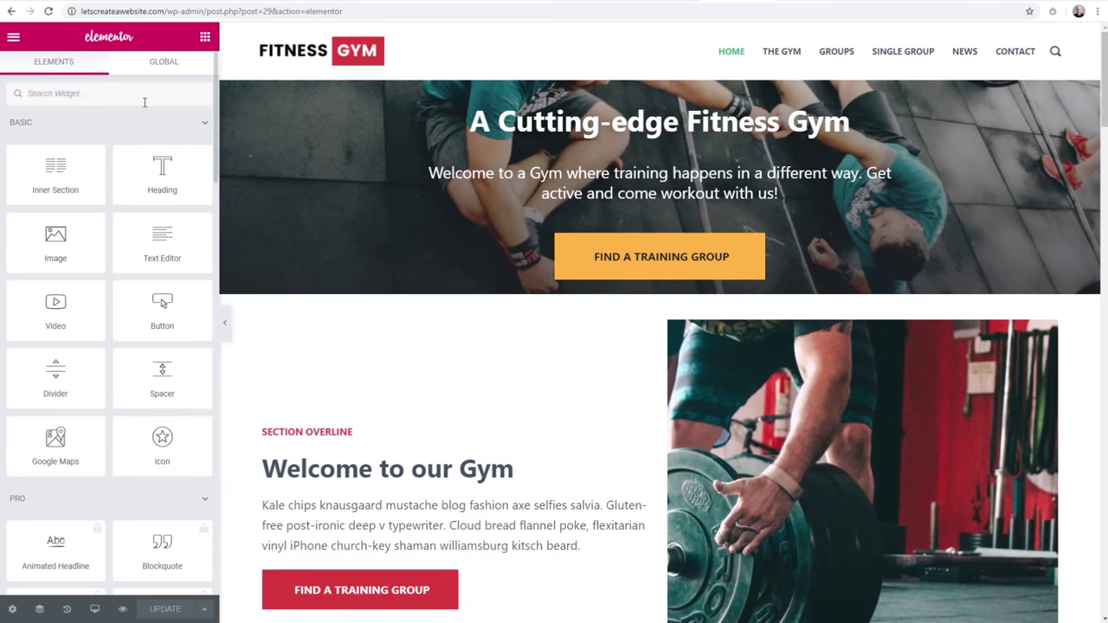
# Open the Elementor editor's main menu to show global style and site settings
pyautogui.click(13, 36)
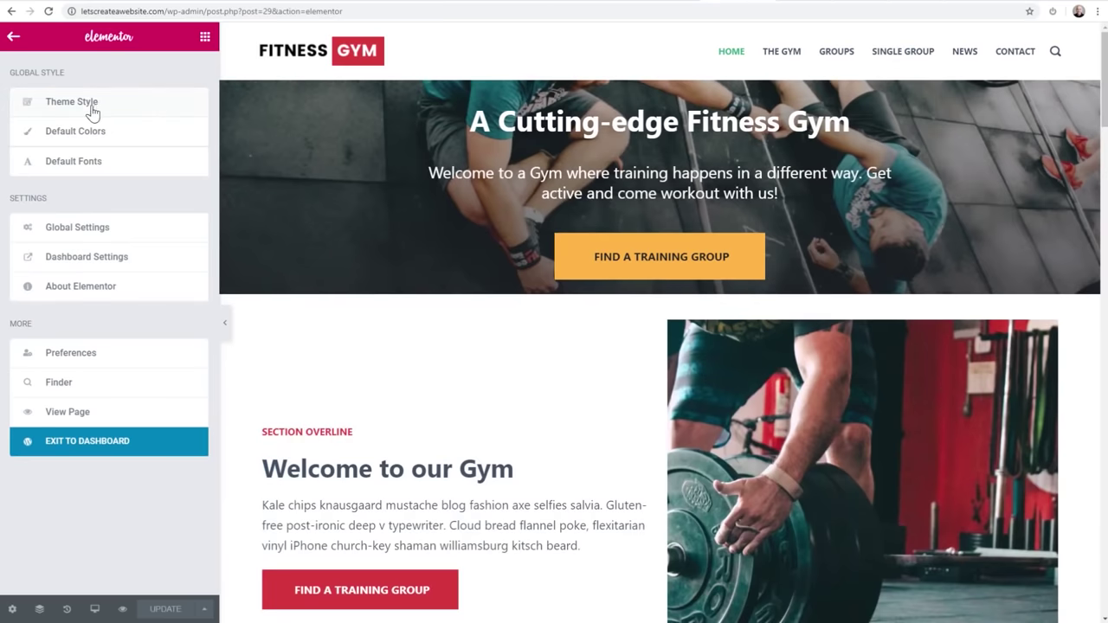
# Open Theme Style, then switch to the Elementor Tools Version Control page
pyautogui.click(92, 105)
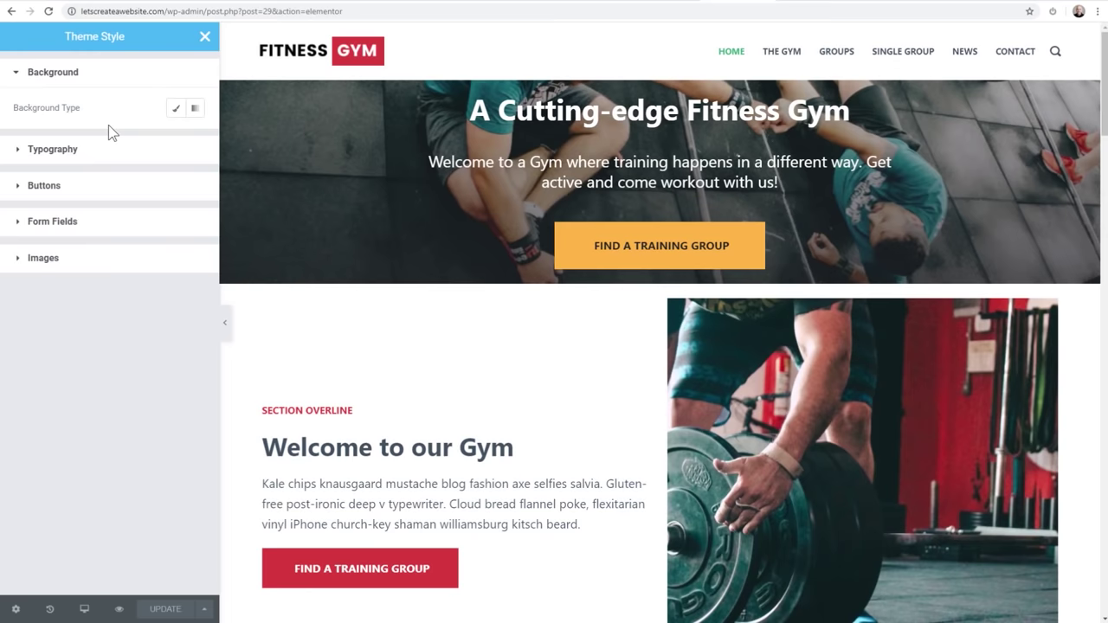
pyautogui.click(528, 5)
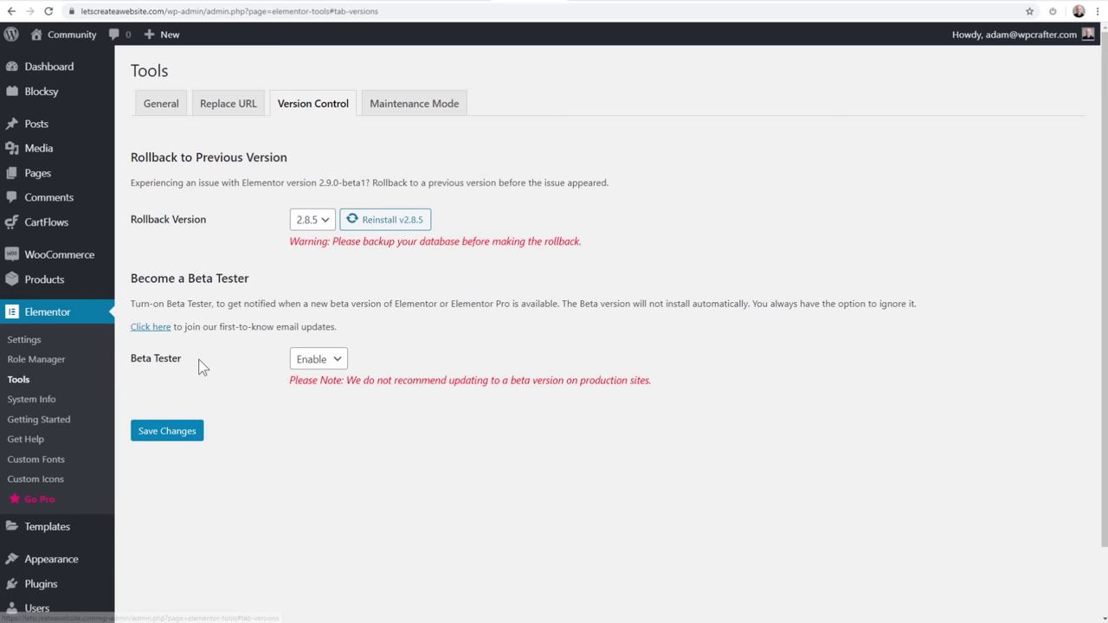
# Highlight the Beta Tester setting, then switch to the WordPress Plugins page
pyautogui.moveTo(132, 358); pyautogui.dragTo(184, 357)
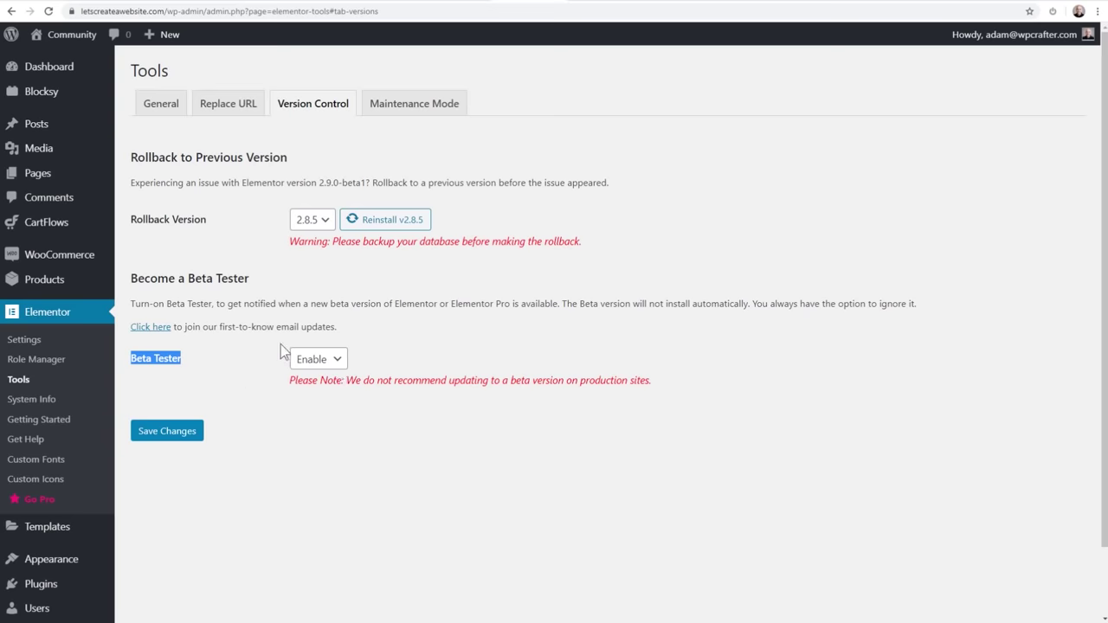
pyautogui.click(595, 4)
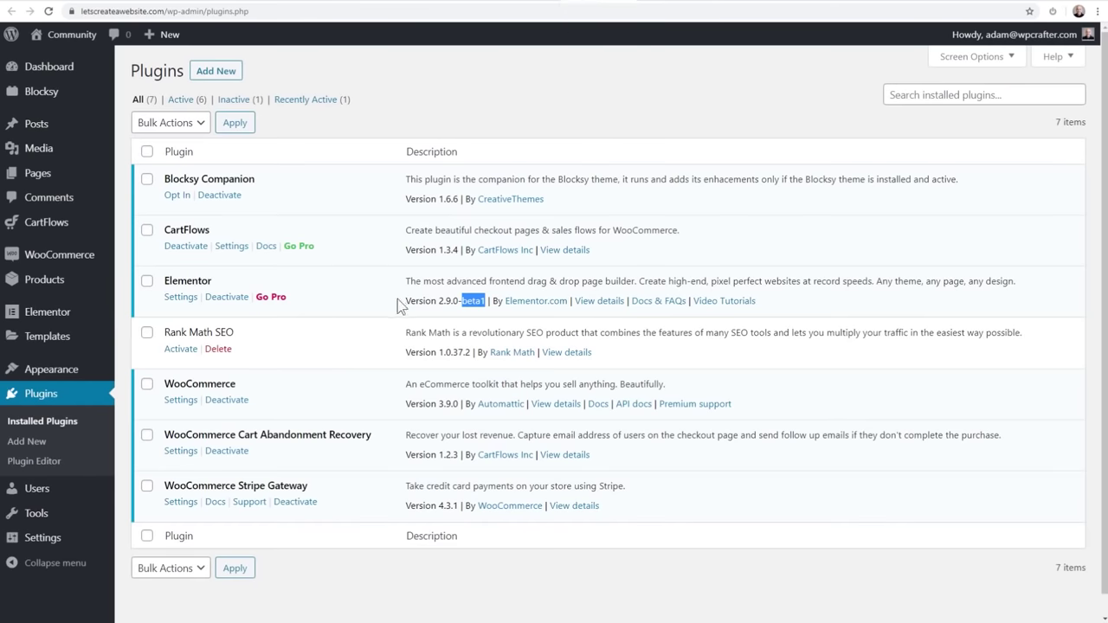
# Highlight Elementor and its version 2.9.0-beta1 in the installed plugins list
pyautogui.moveTo(232, 280); pyautogui.dragTo(166, 281)
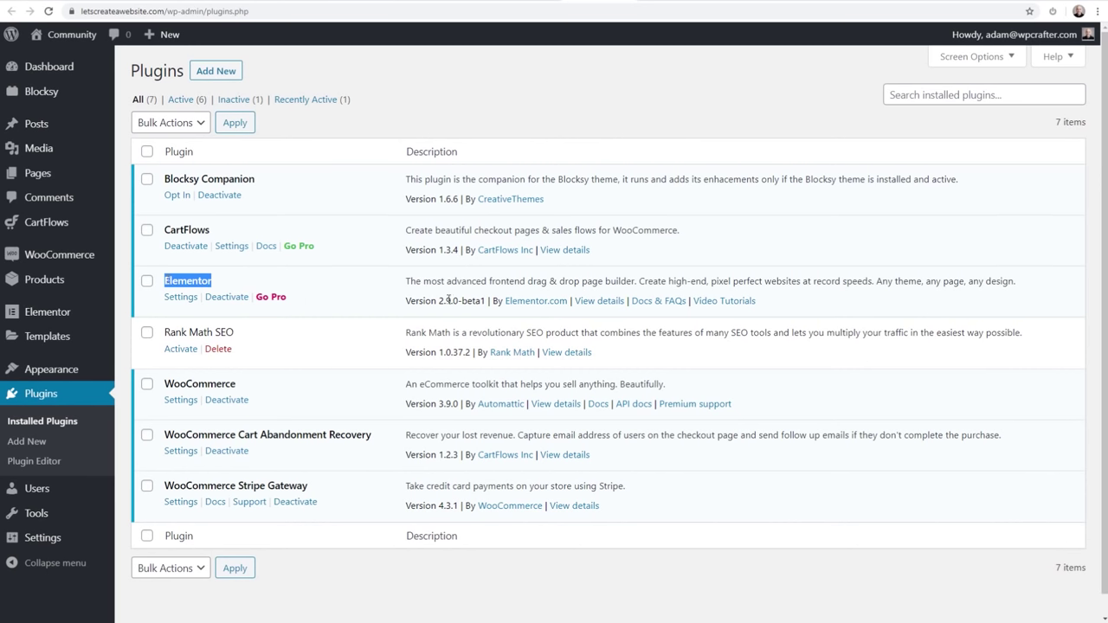
pyautogui.moveTo(439, 300); pyautogui.dragTo(487, 301)
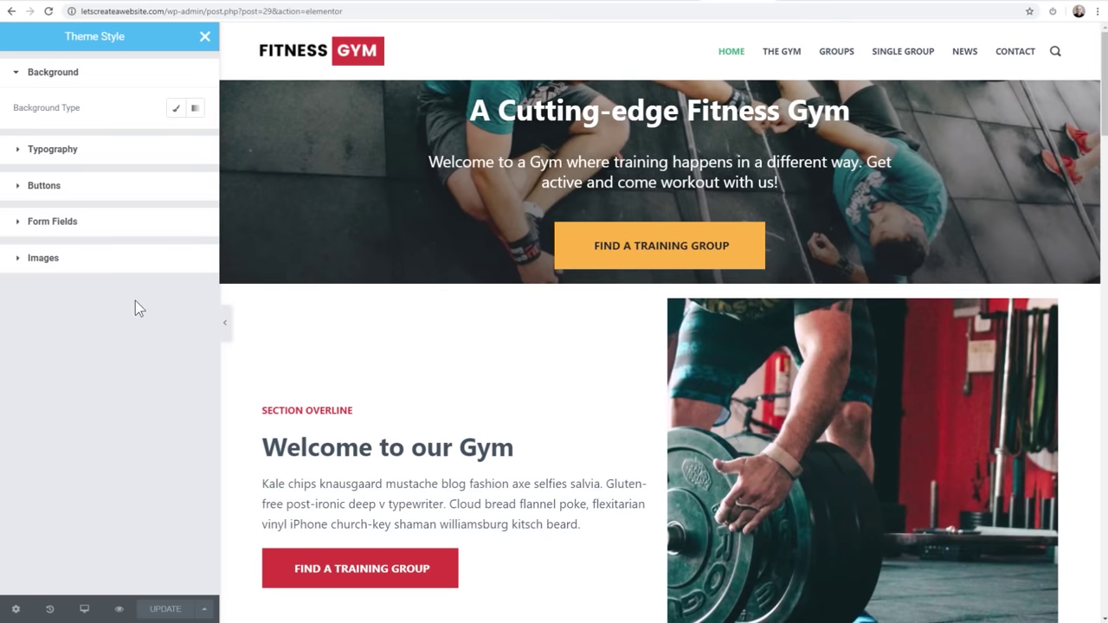
# Expand Theme Style Typography, showing text color, paragraph spacing, link and H1–H3 settings
pyautogui.scroll(-4, 408, 309)
pyautogui.scroll(4, 405, 306)
pyautogui.click(68, 154)
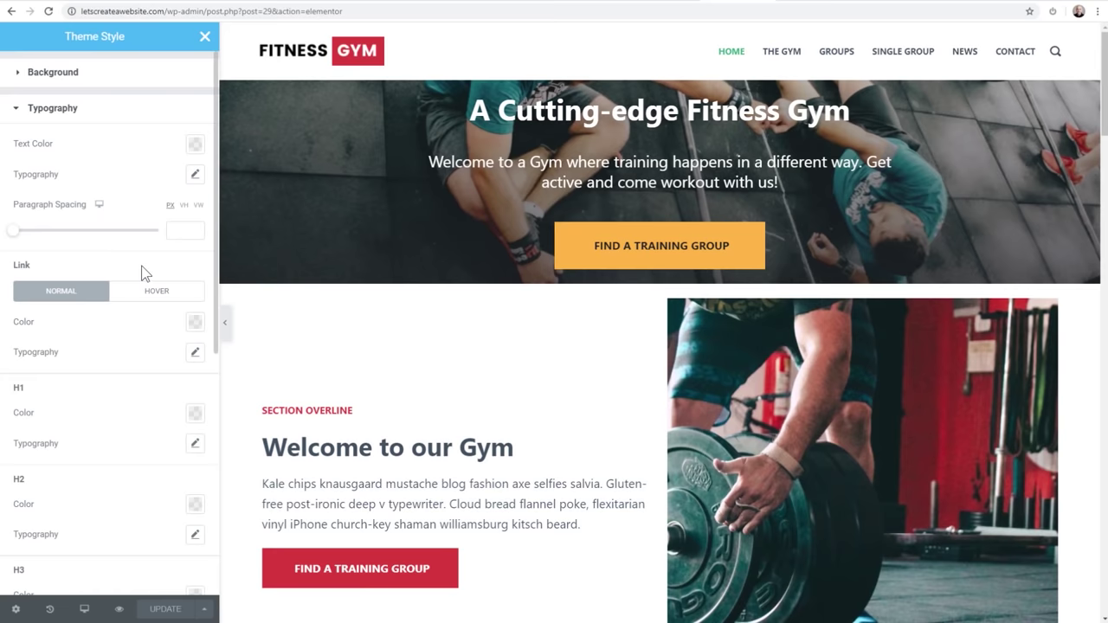
# Review global button styles in Hover and Normal states, then expand Form Fields
pyautogui.scroll(-3, 145, 274)
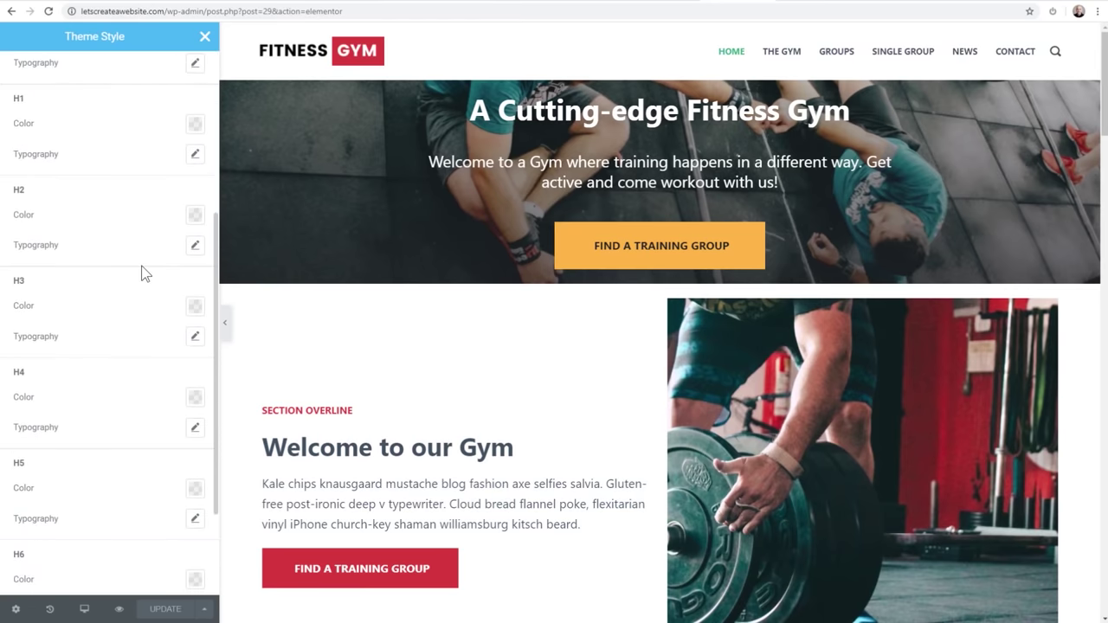
pyautogui.scroll(5, 144, 273)
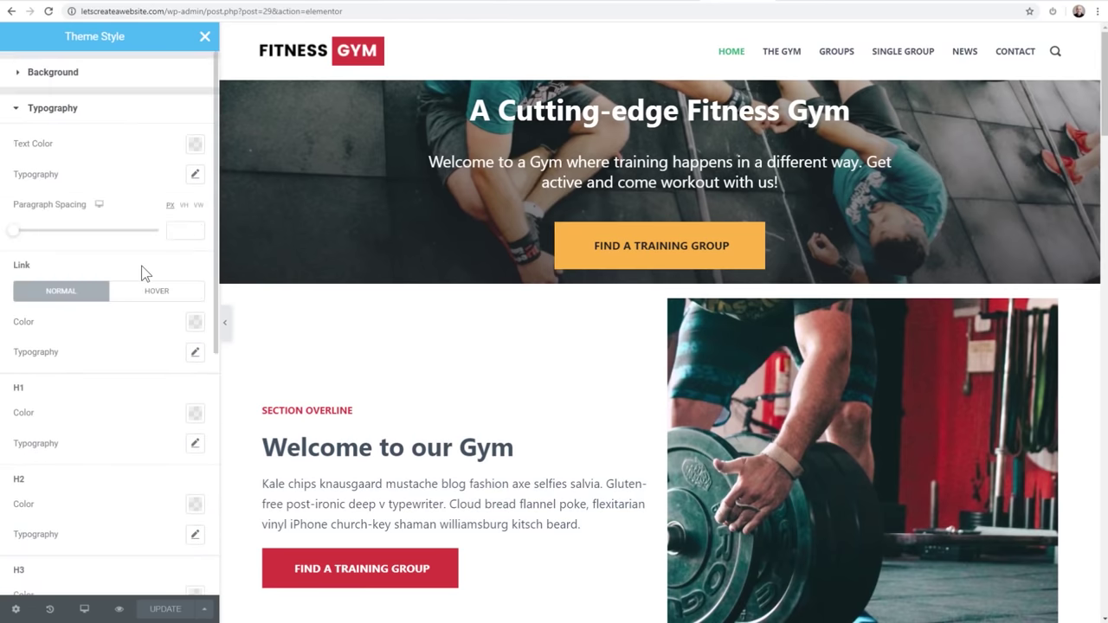
pyautogui.click(90, 118)
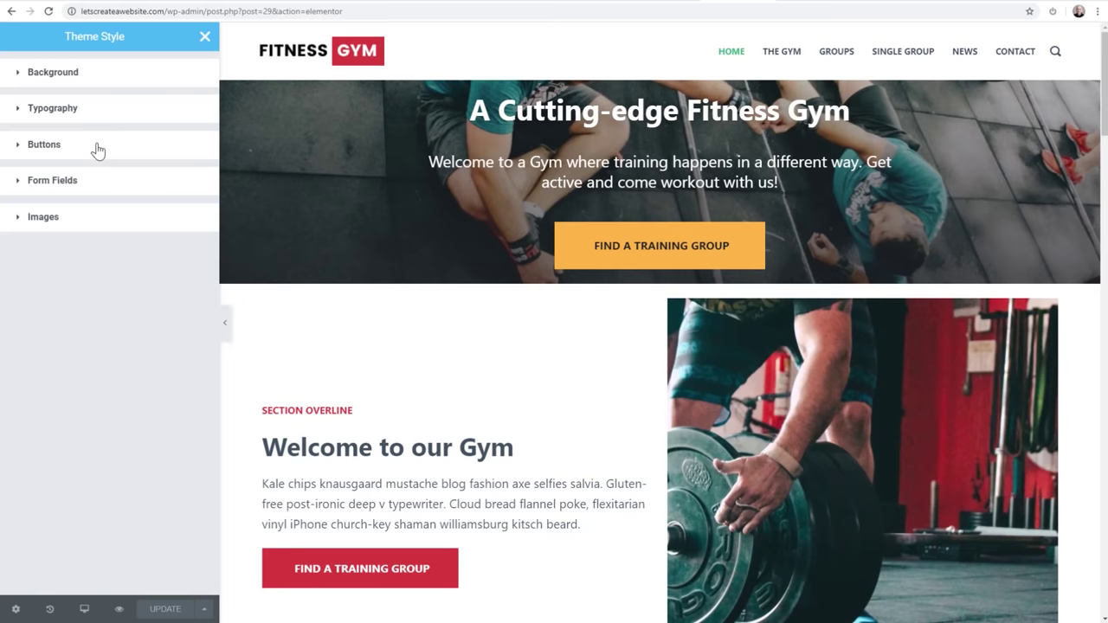
pyautogui.click(98, 150)
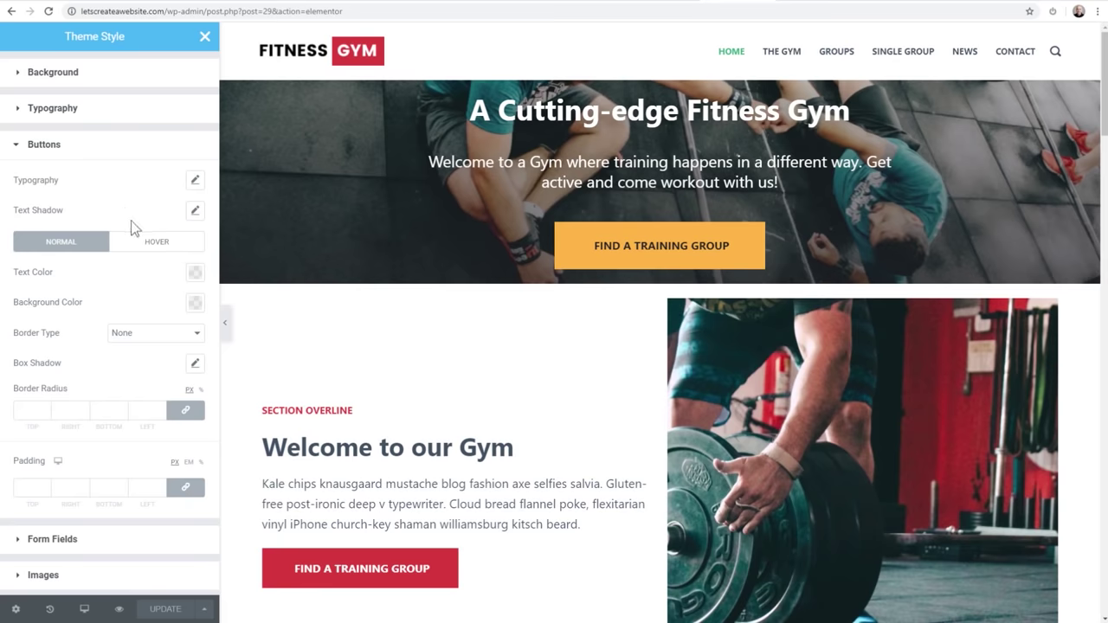
pyautogui.click(161, 249)
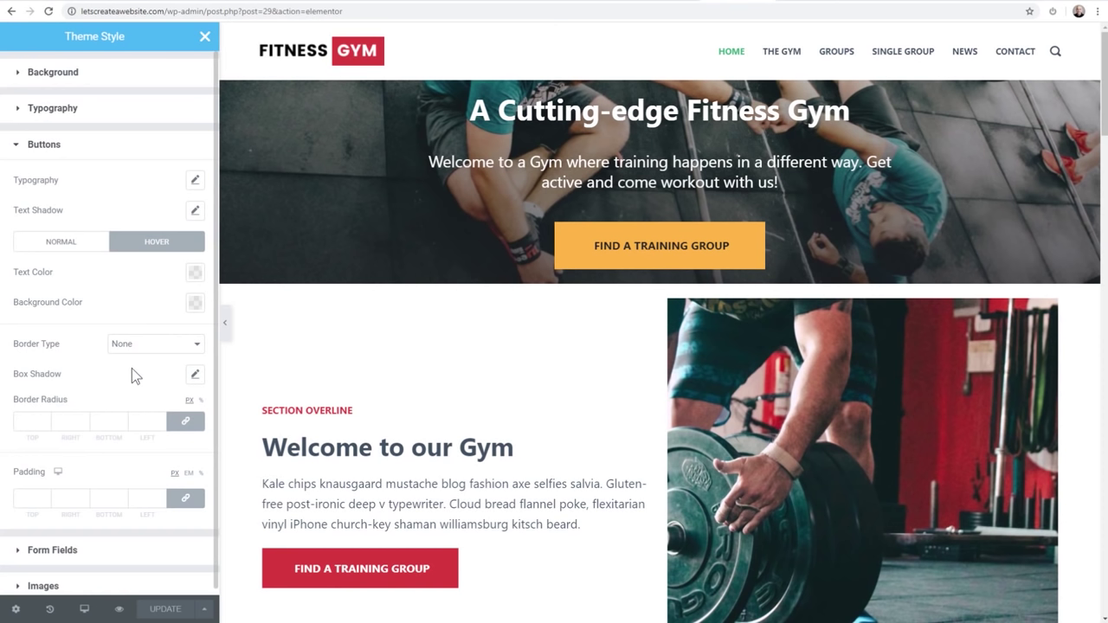
pyautogui.click(76, 246)
pyautogui.click(86, 146)
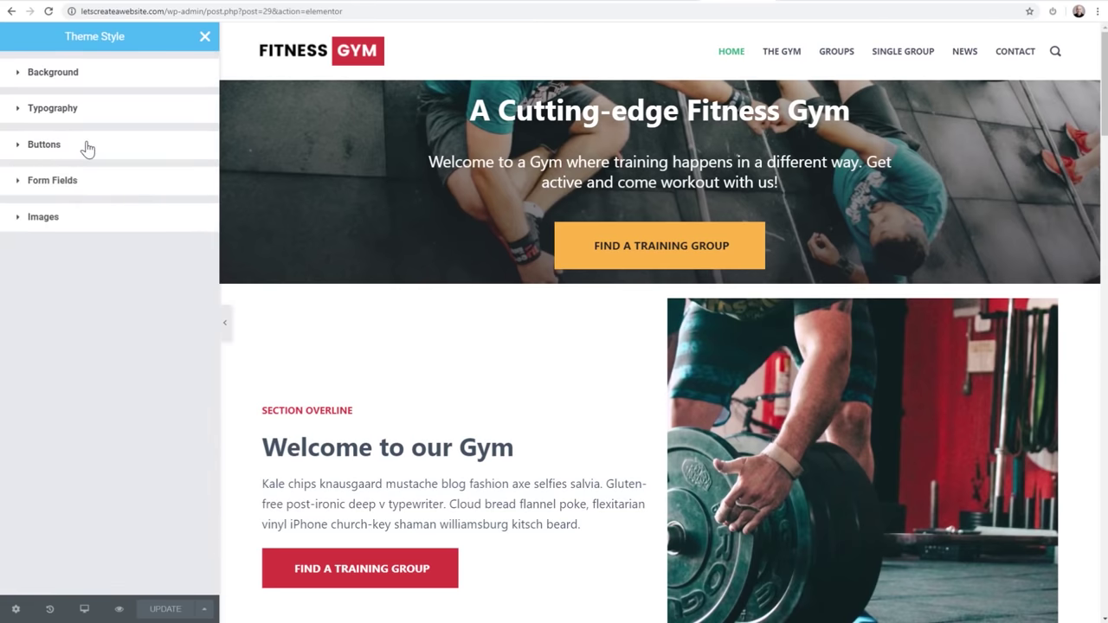
pyautogui.click(102, 185)
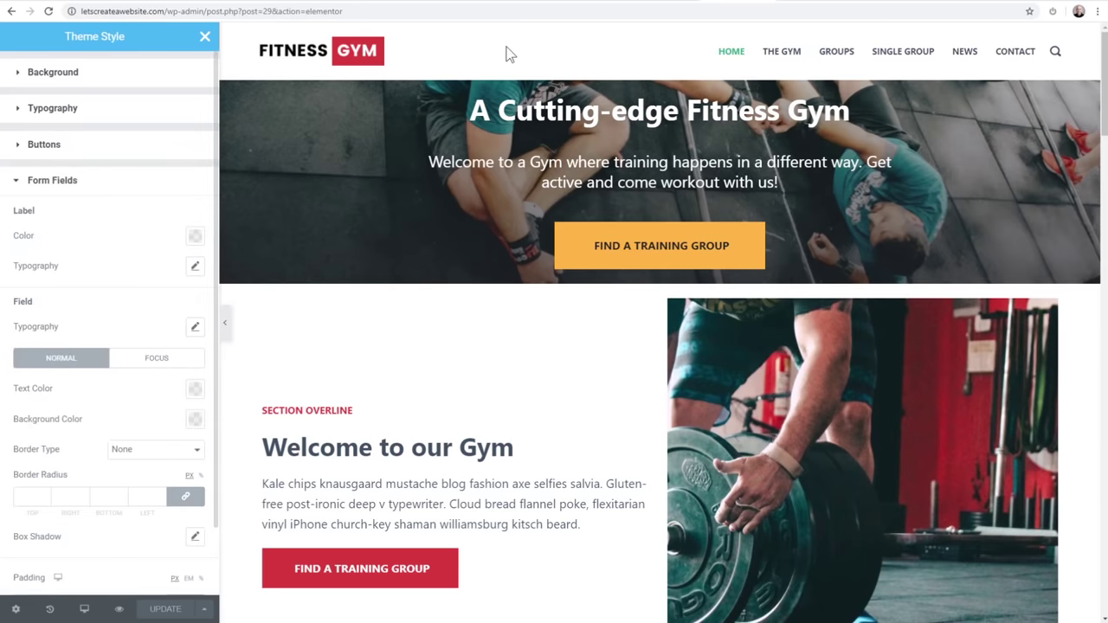
# Check the checkout page form, then expand the Theme Style Images section
pyautogui.click(797, 2)
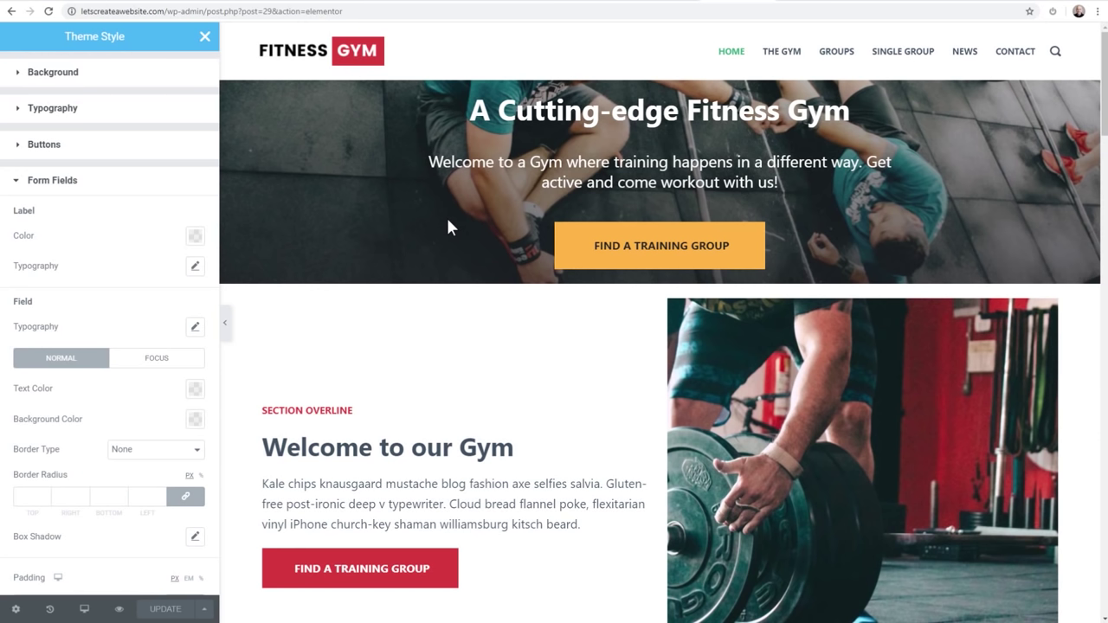
pyautogui.click(100, 189)
pyautogui.click(103, 218)
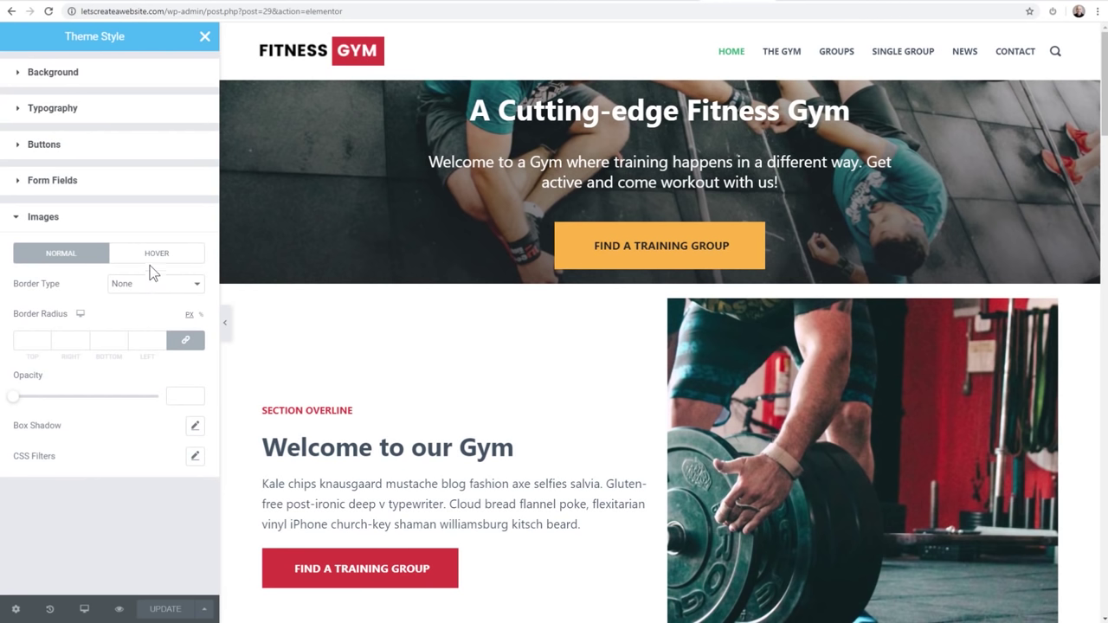
pyautogui.click(75, 114)
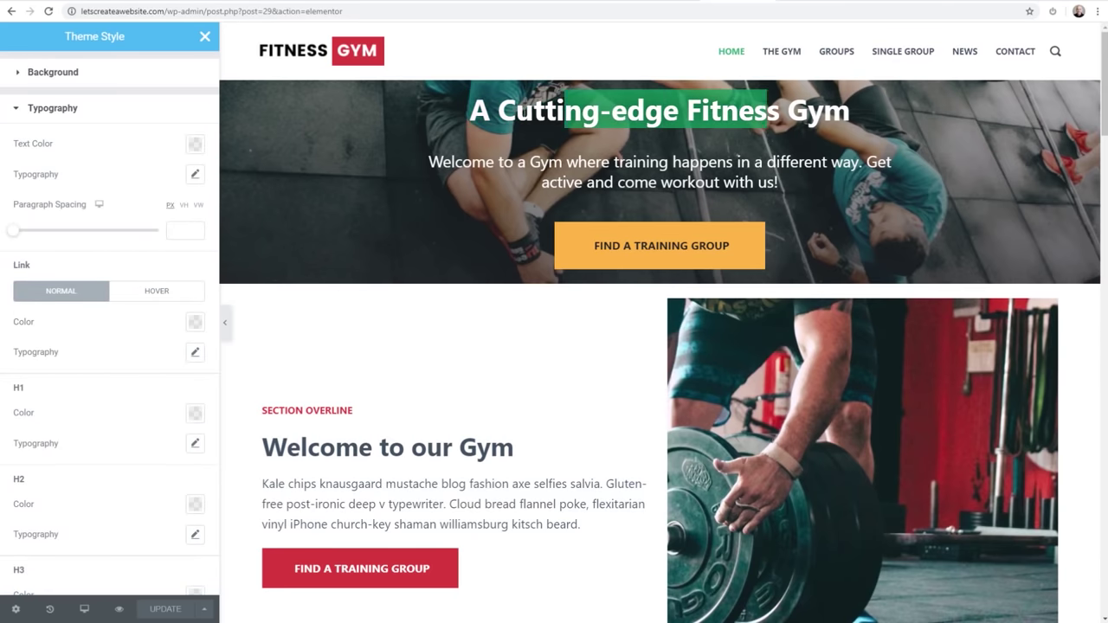
pyautogui.scroll(-2, 433, 406)
pyautogui.scroll(-1, 433, 405)
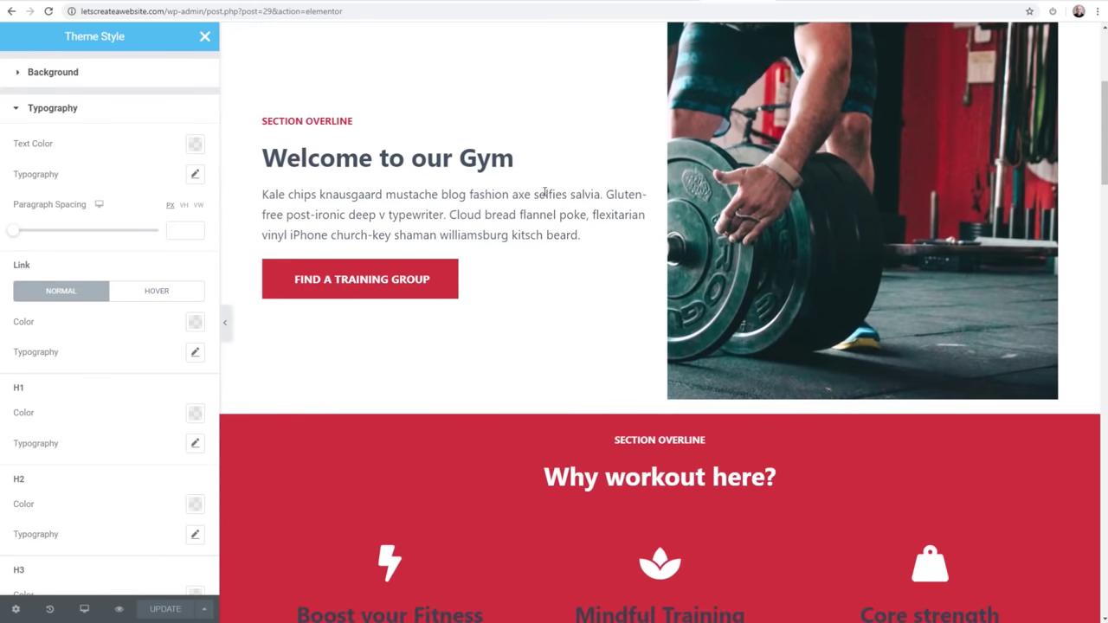
pyautogui.moveTo(529, 173); pyautogui.dragTo(261, 121)
pyautogui.moveTo(779, 486); pyautogui.dragTo(542, 482)
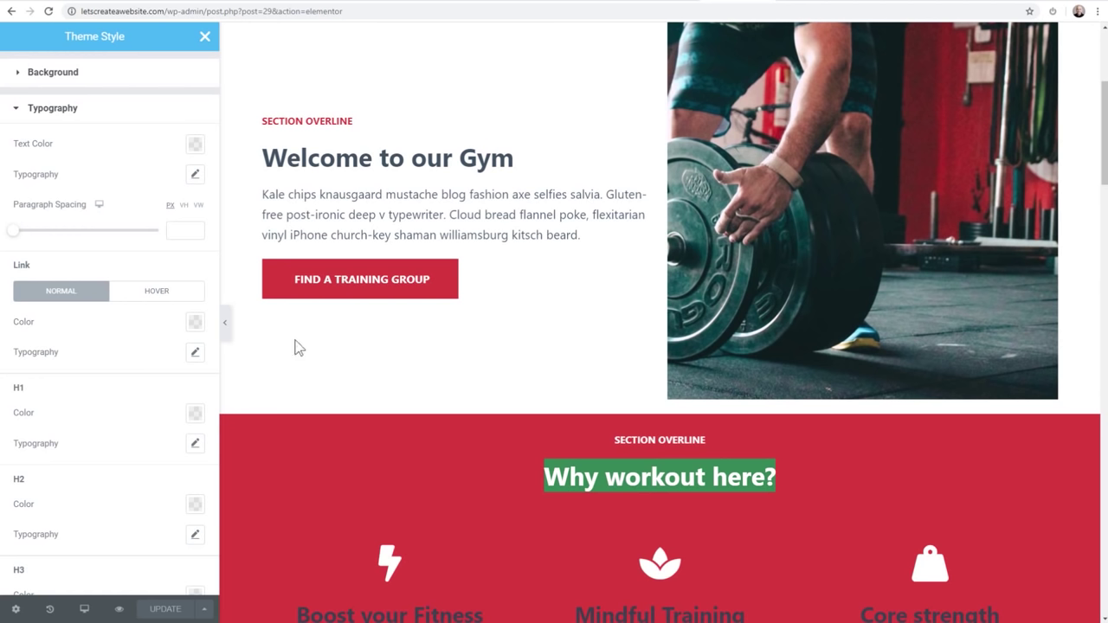
pyautogui.scroll(-3, 215, 245)
pyautogui.scroll(-1, 197, 334)
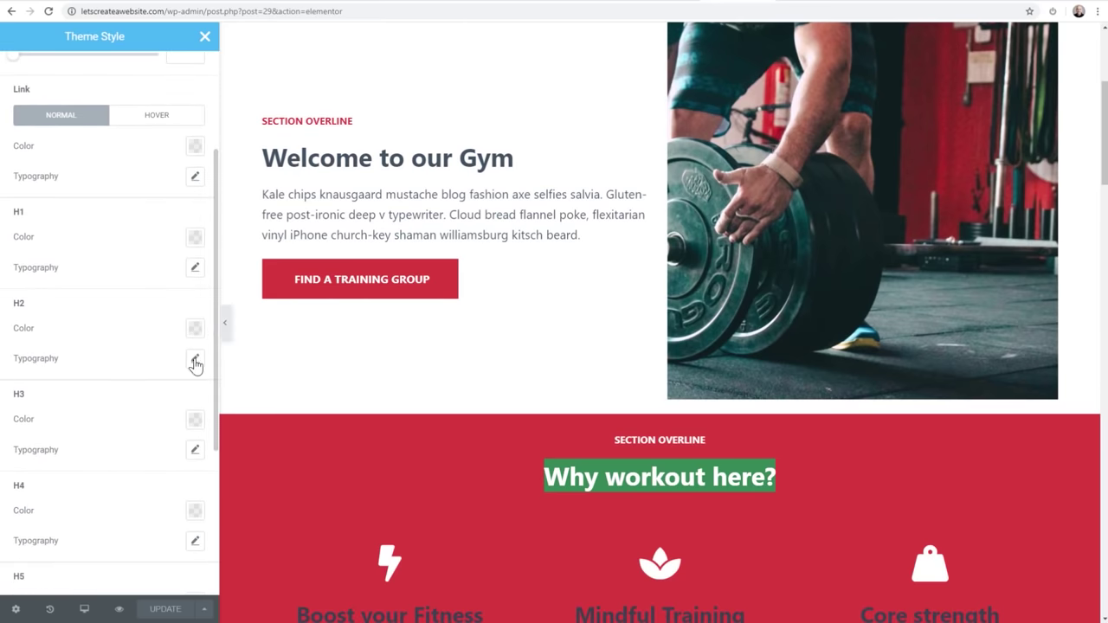
pyautogui.click(195, 360)
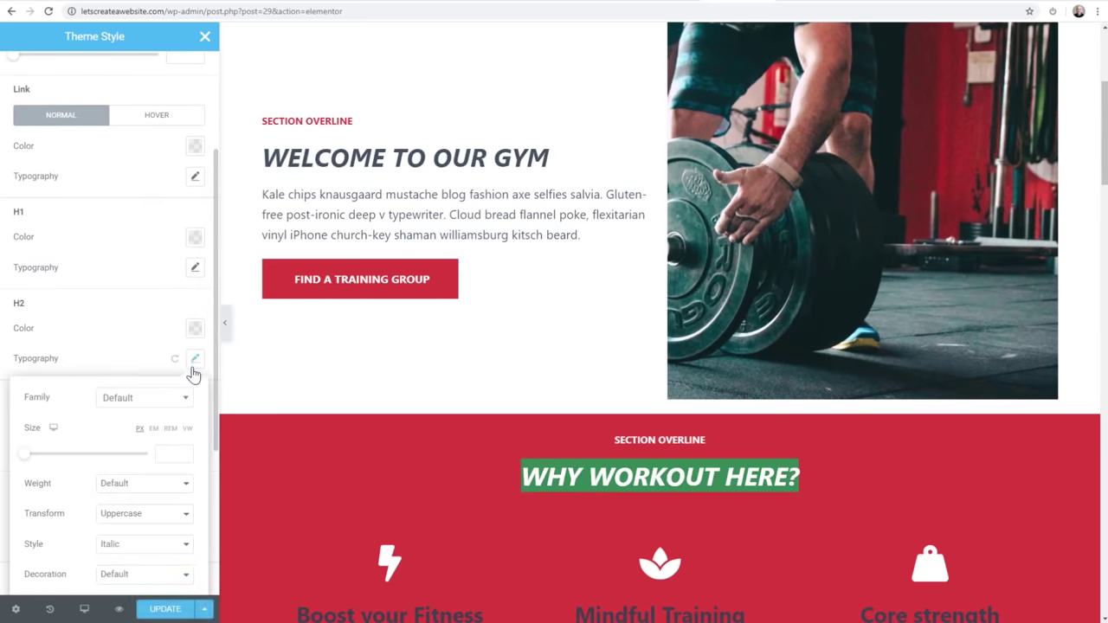
# Set H2 headings to Uppercase and enlarge their font size
pyautogui.click(137, 519)
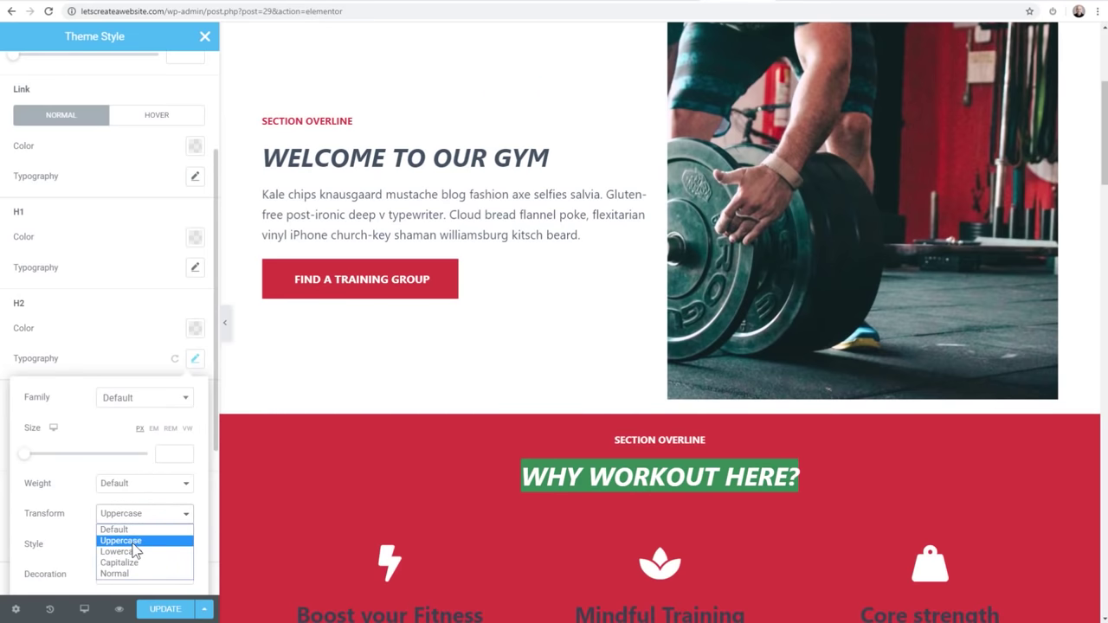
pyautogui.click(134, 540)
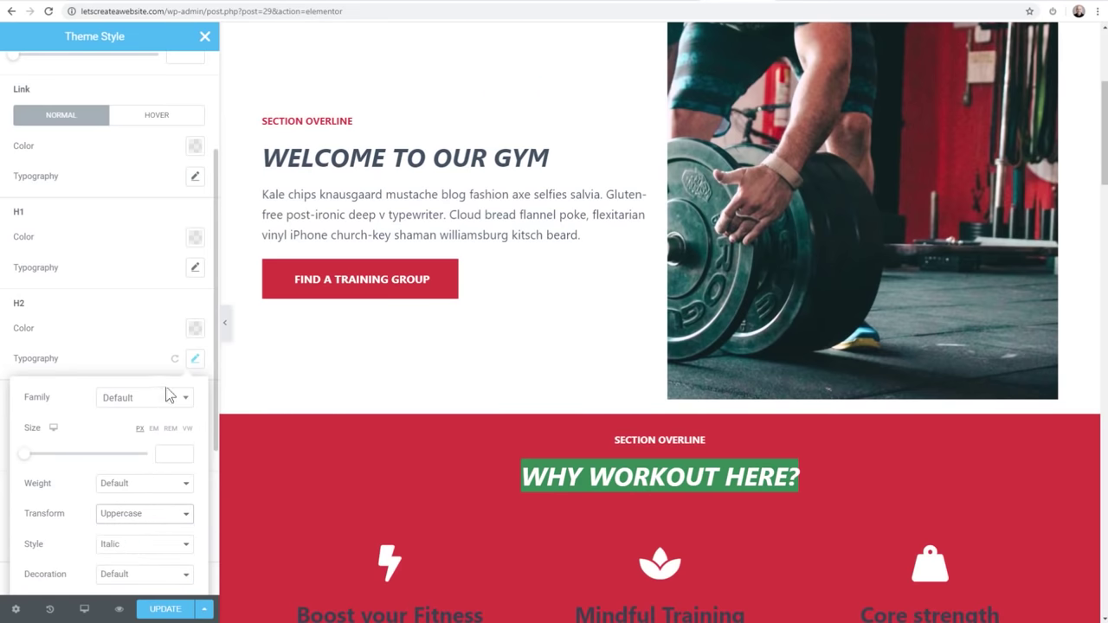
pyautogui.click(26, 457)
pyautogui.moveTo(26, 457)
pyautogui.mouseDown()
pyautogui.moveTo(53, 460)
pyautogui.moveTo(39, 460)
pyautogui.mouseUp()
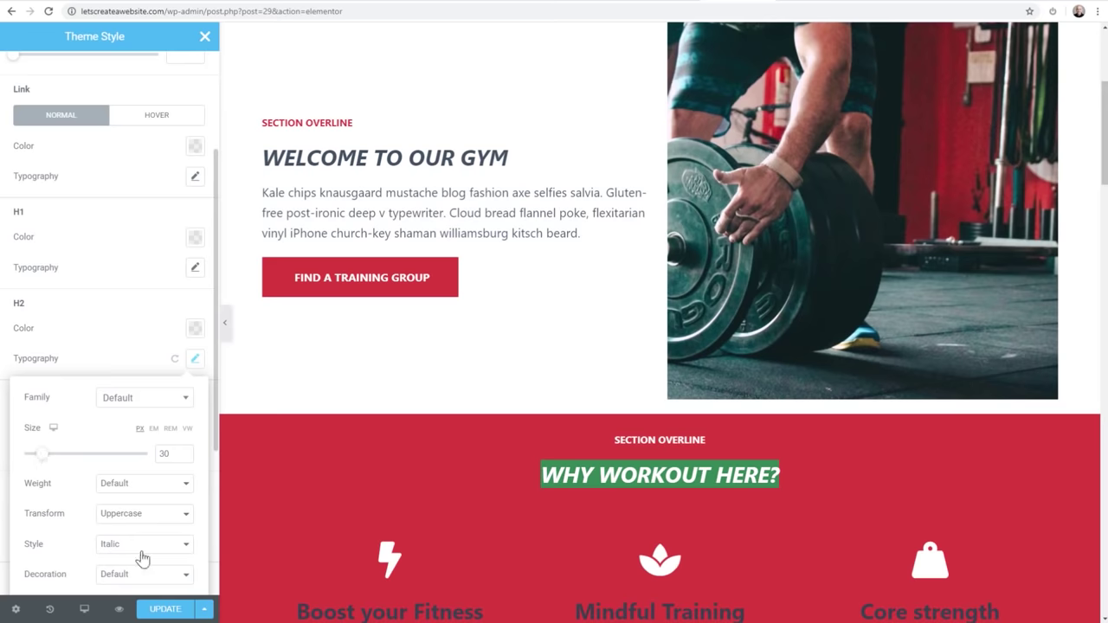
pyautogui.scroll(-3, 118, 537)
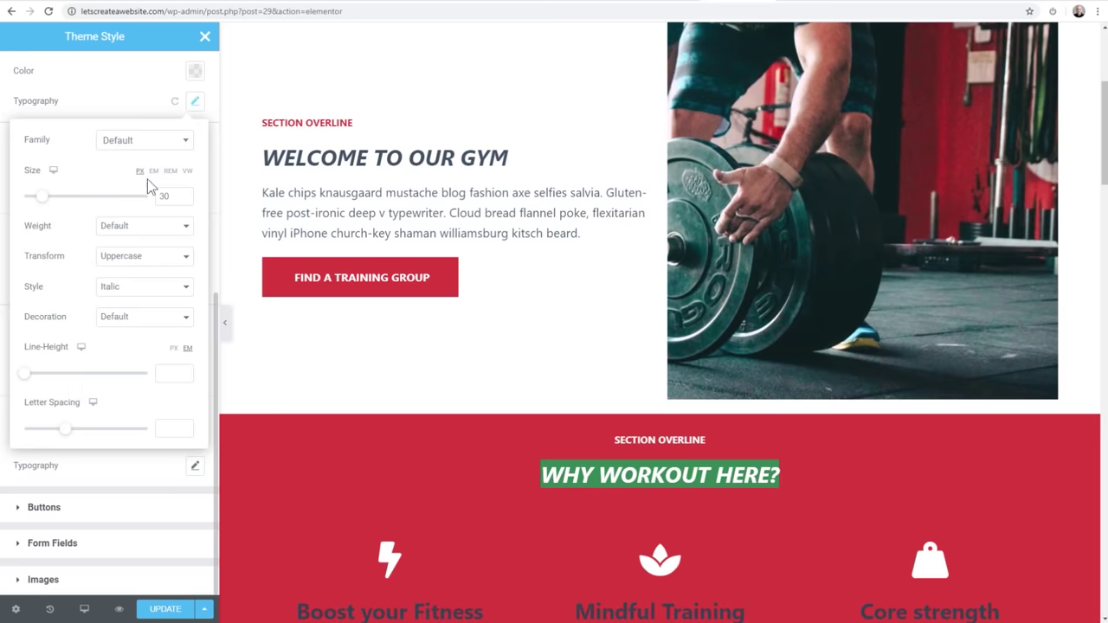
# Reset H2 typography to default and scroll to the Images settings
pyautogui.click(161, 105)
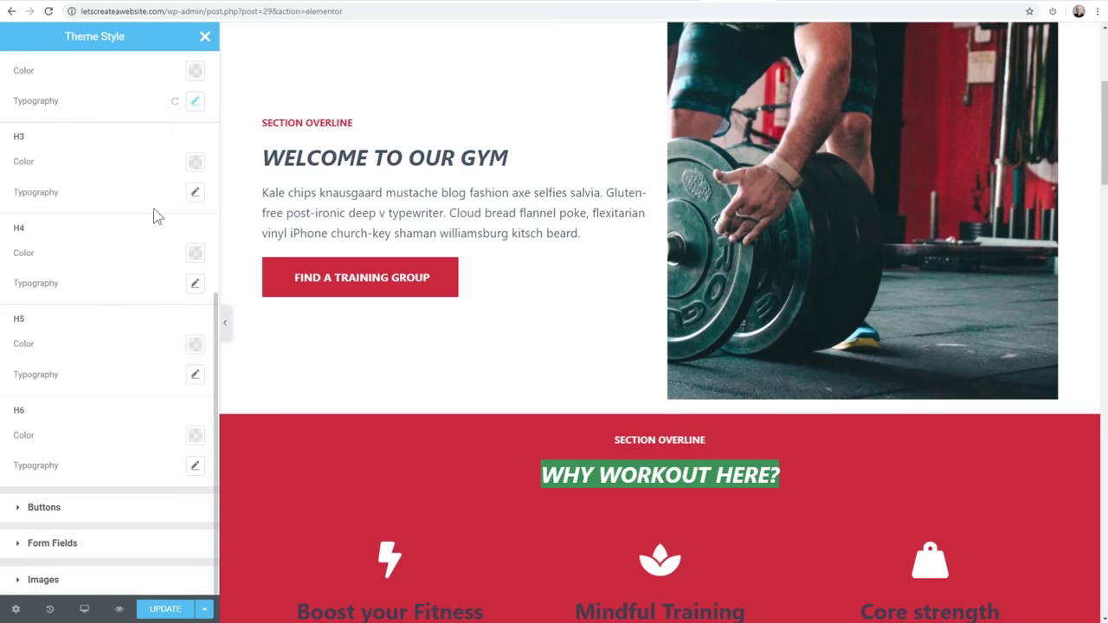
pyautogui.click(174, 100)
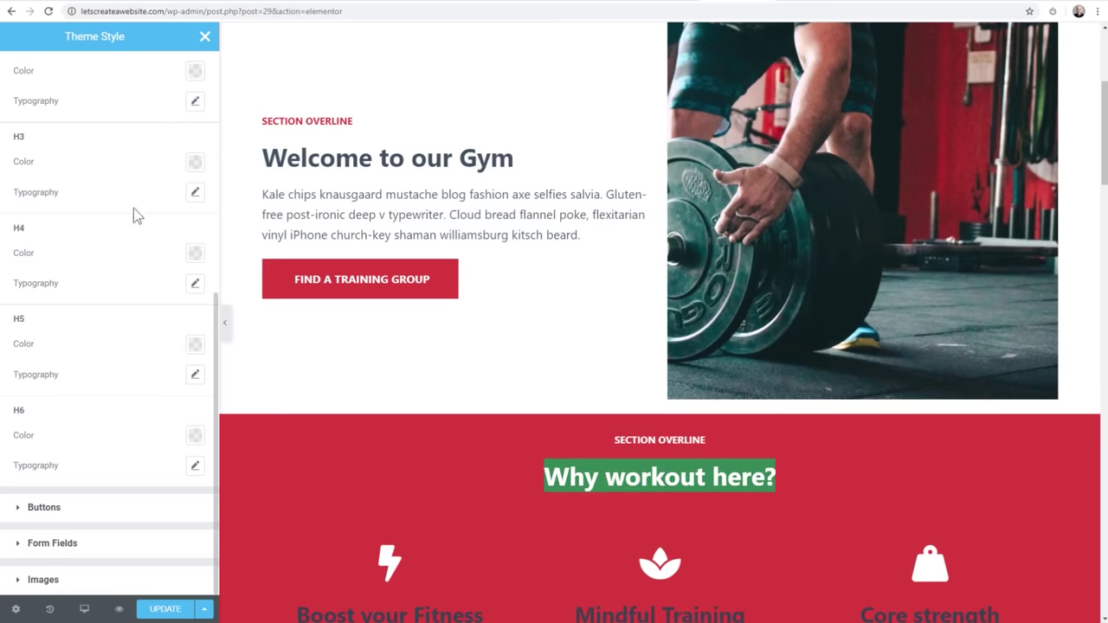
pyautogui.scroll(5, 133, 215)
pyautogui.scroll(-3, 130, 216)
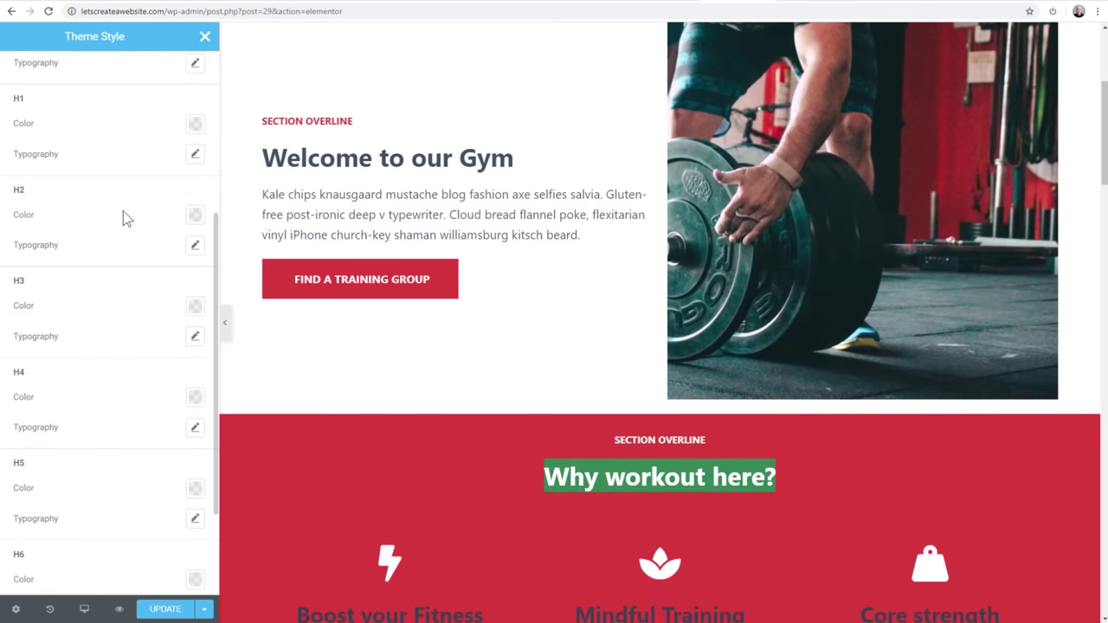
pyautogui.scroll(-3, 122, 233)
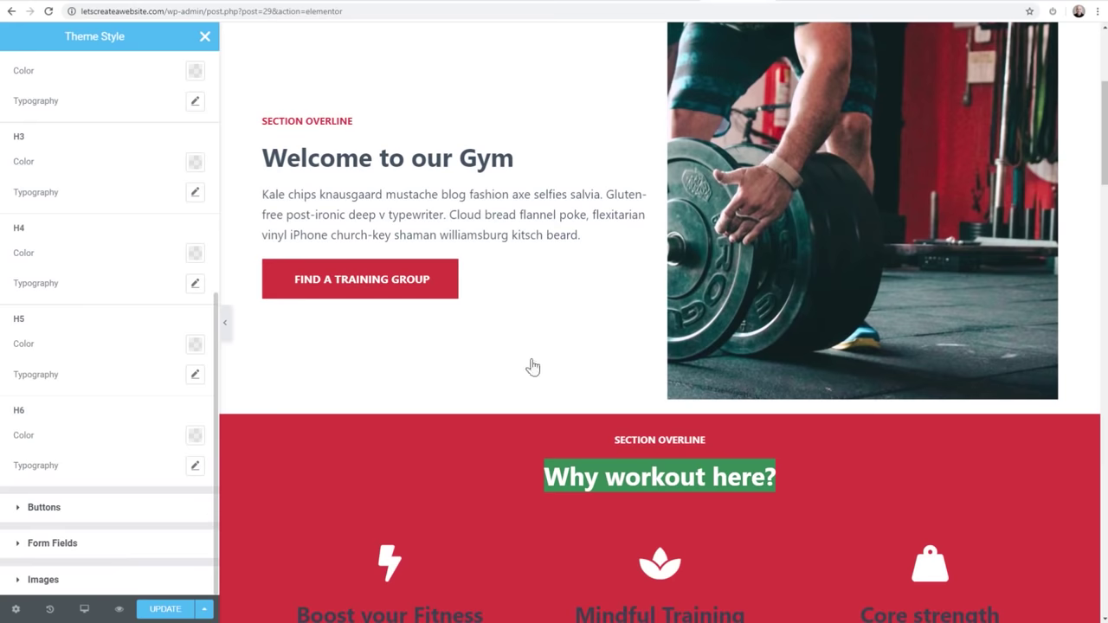
pyautogui.scroll(2, 260, 245)
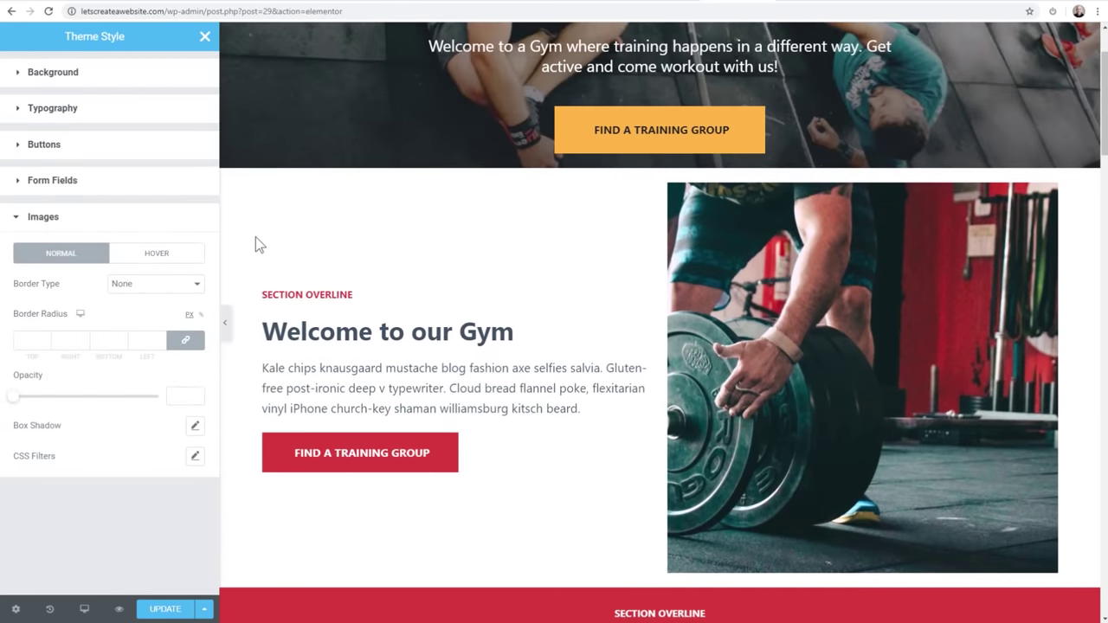
# Set the linked global image border radius to 53 px on all corners
pyautogui.click(37, 339)
pyautogui.write('1')
pyautogui.moveTo(46, 339); pyautogui.dragTo(45, 339)
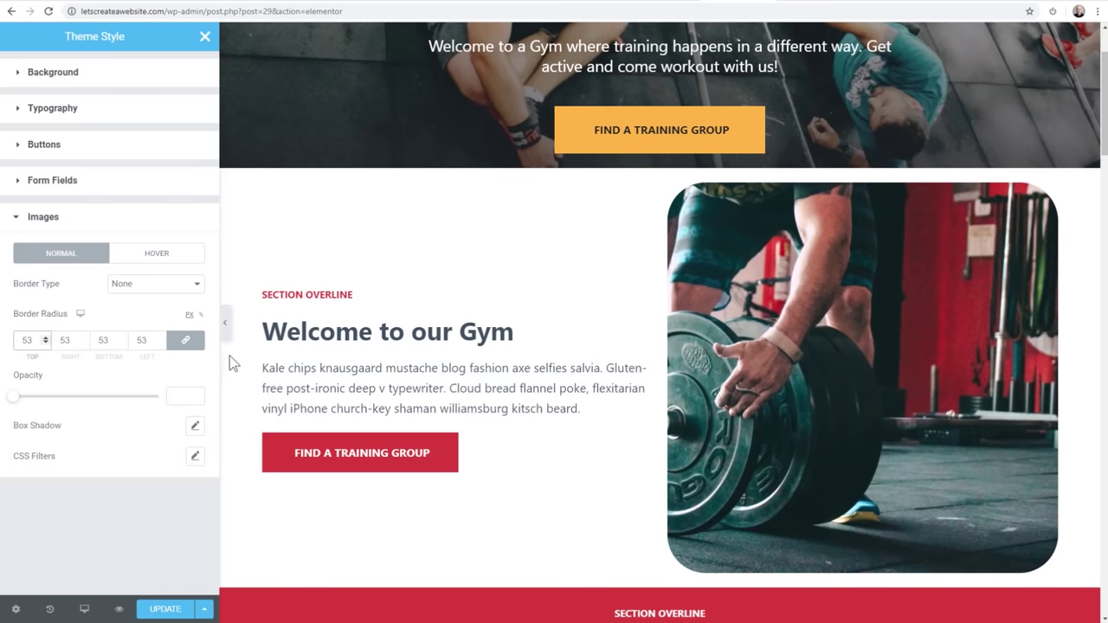
# Try image box shadow and a CSS blur filter, then reset filters to default
pyautogui.click(194, 427)
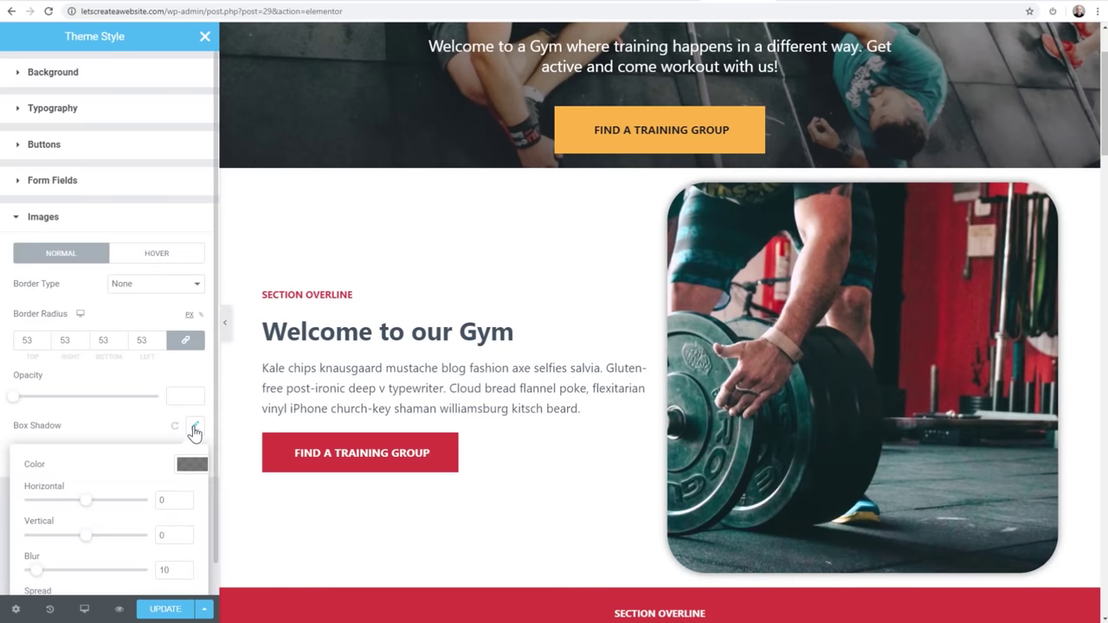
pyautogui.scroll(-1, 115, 414)
pyautogui.click(137, 398)
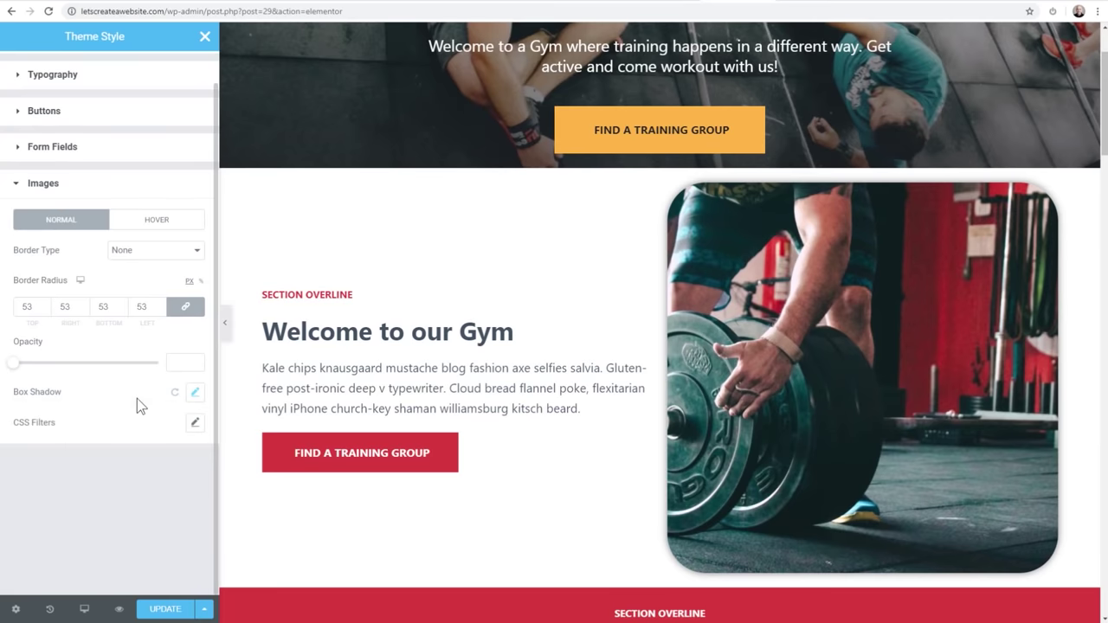
pyautogui.click(194, 423)
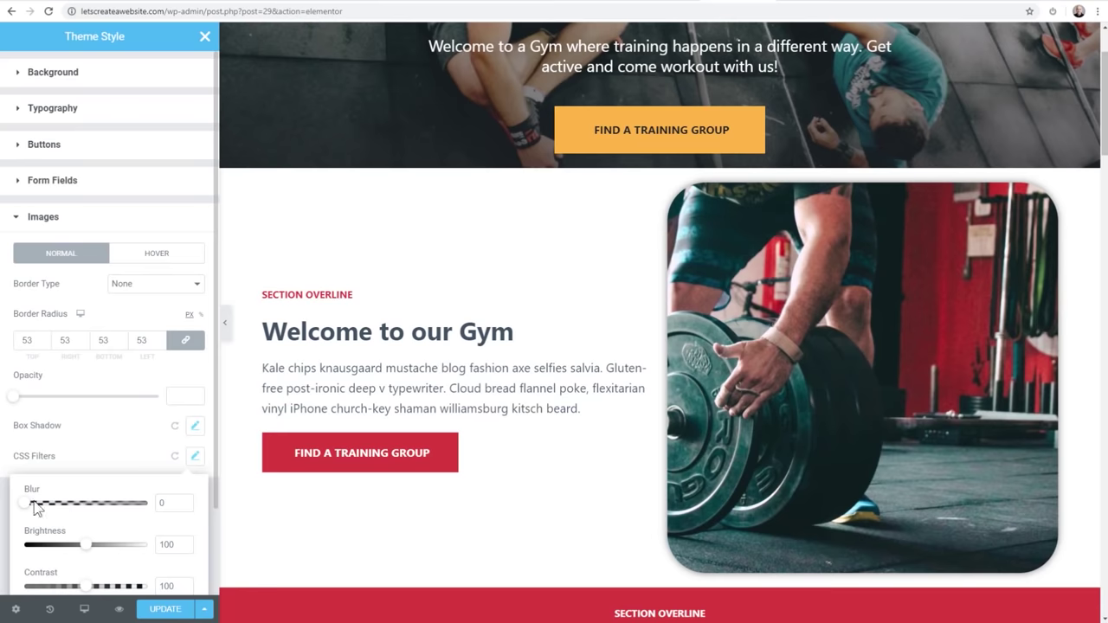
pyautogui.moveTo(29, 506); pyautogui.dragTo(35, 538)
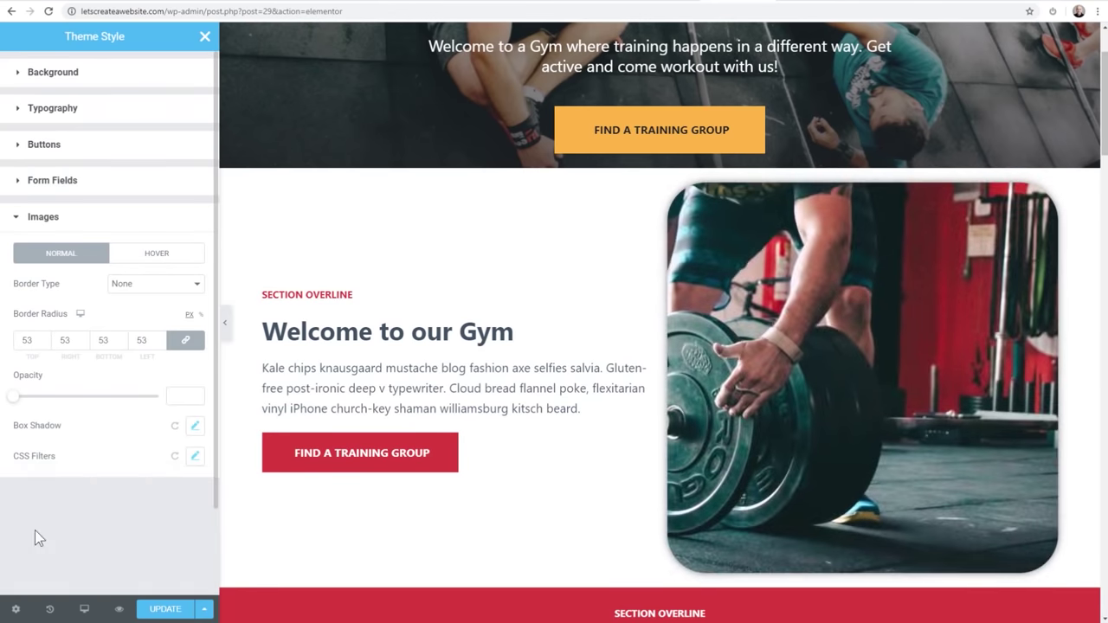
pyautogui.click(174, 457)
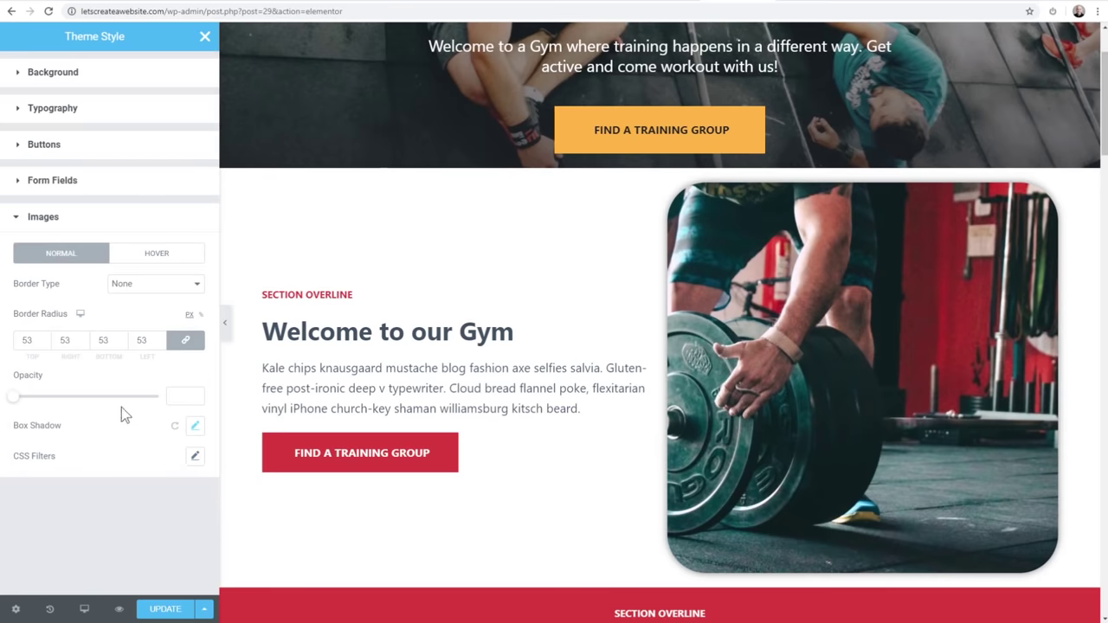